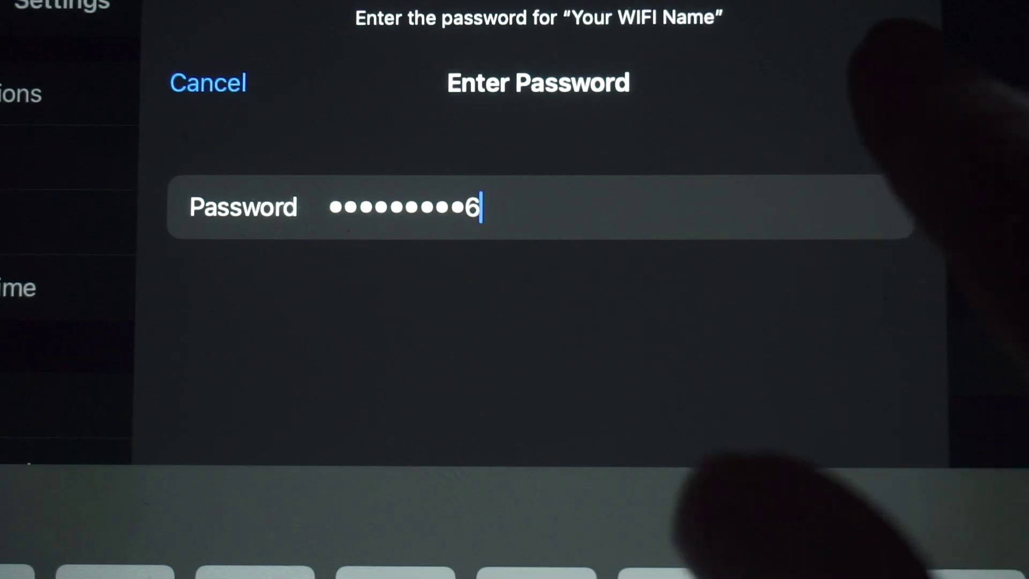
- Join the tablet to the 'Your WIFI Name' network with the entered password
{"action": "left_click", "coordinate": [887, 81]}
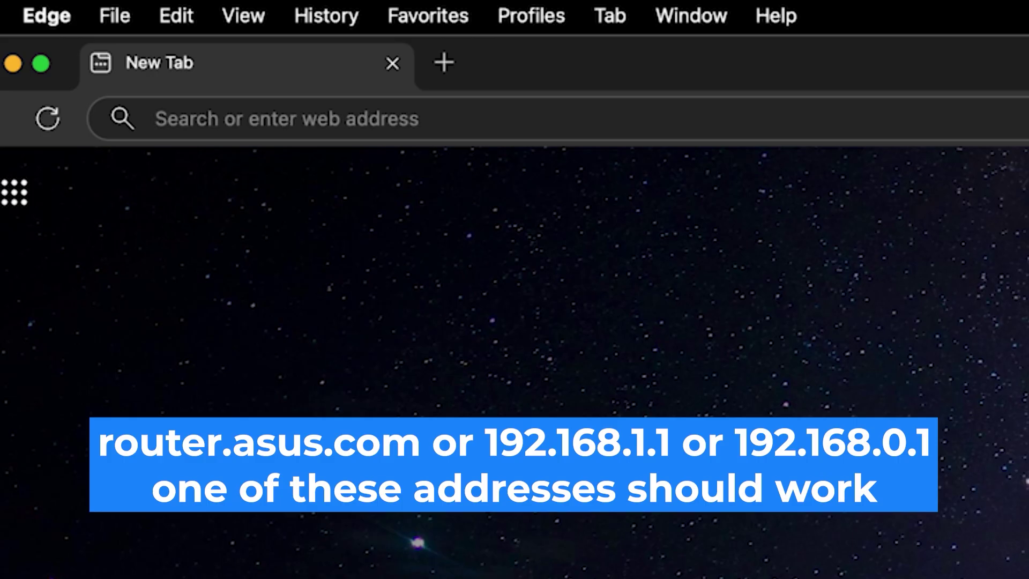
- Load the router's sign-in page at 192.168.0.1 in Edge
{"action": "left_click", "coordinate": [154, 118]}
{"action": "type", "text": "1"}
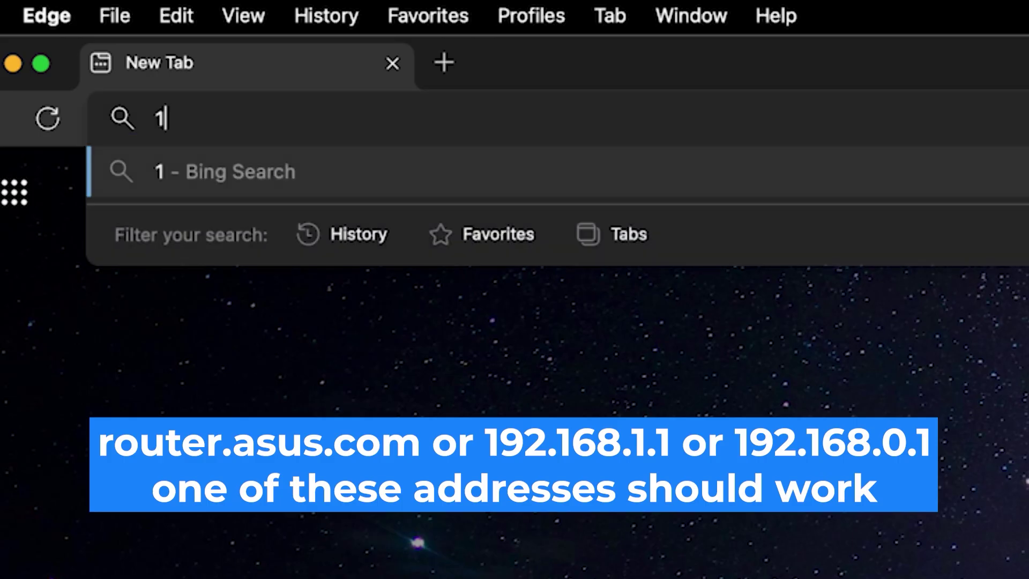
{"action": "type", "text": "92.168."}
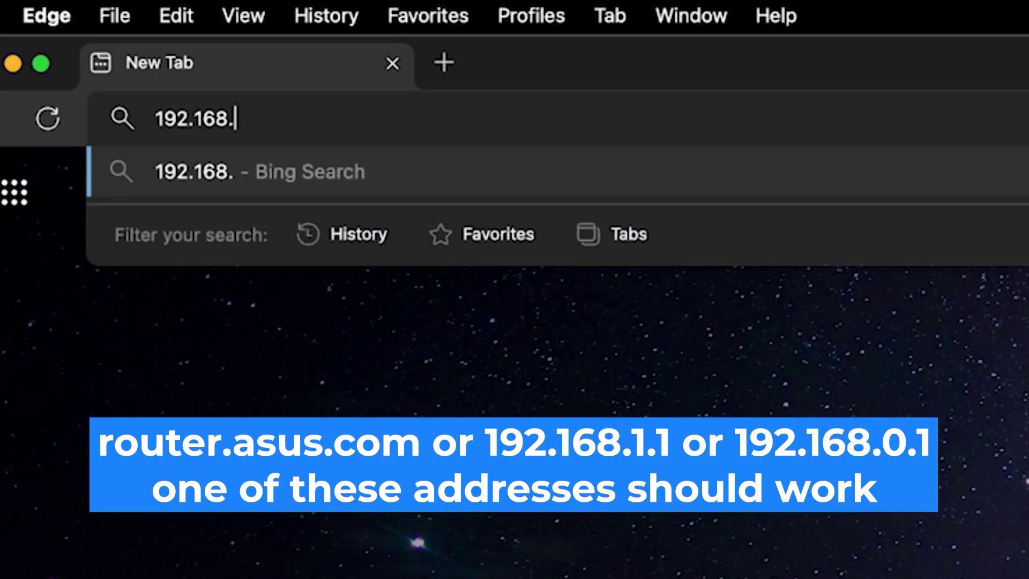
{"action": "type", "text": "0.1"}
{"action": "key", "text": "Return"}
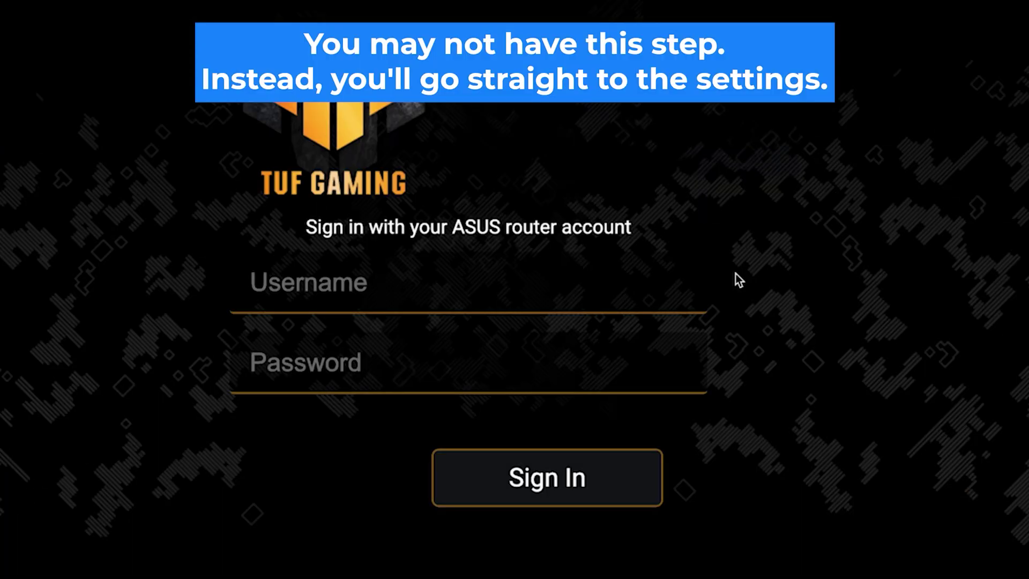
- Enter the admin username and the router password and submit the sign-in
{"action": "left_click", "coordinate": [625, 293]}
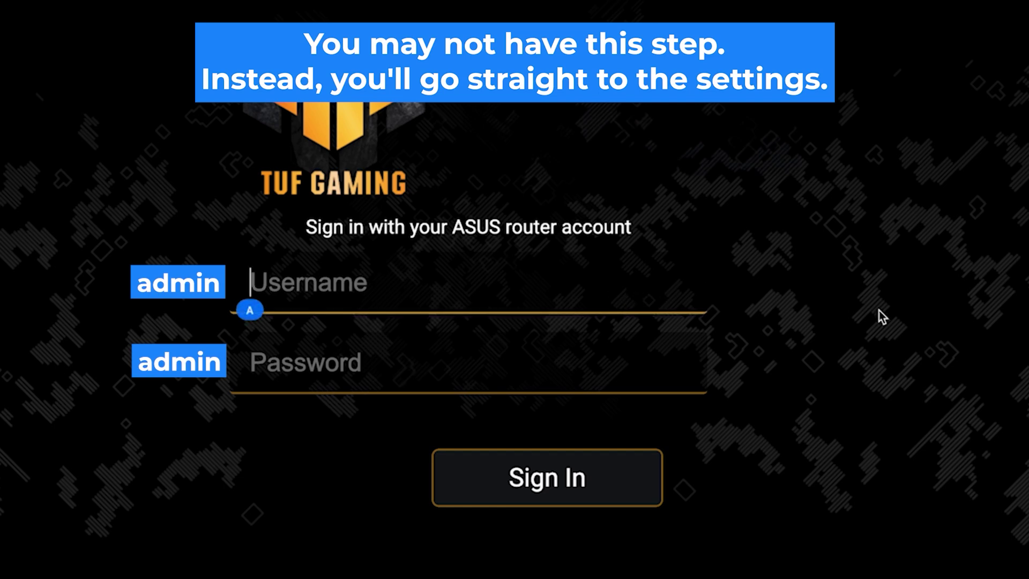
{"action": "type", "text": "admin"}
{"action": "key", "text": "Tab"}
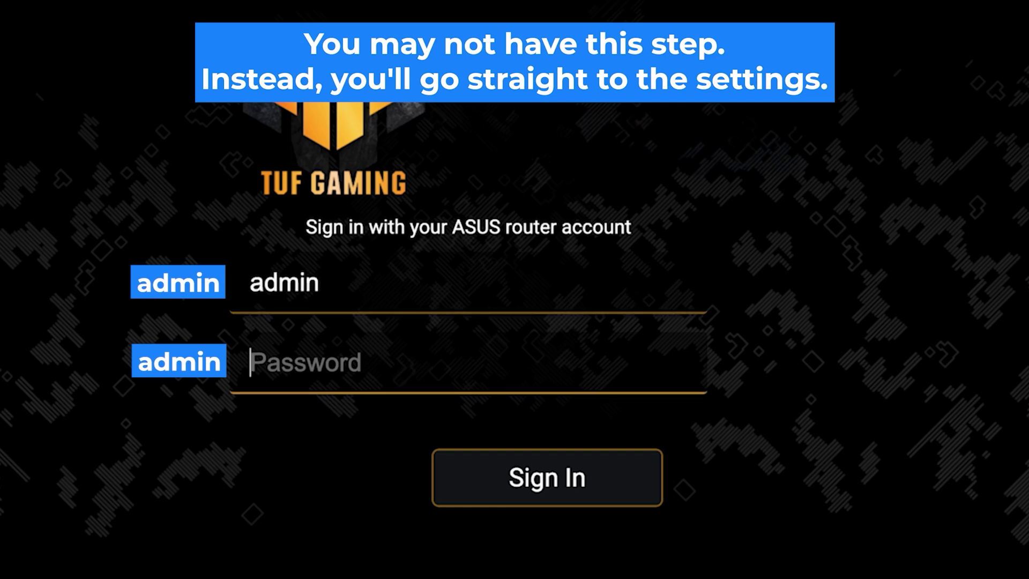
{"action": "type", "text": "admin12"}
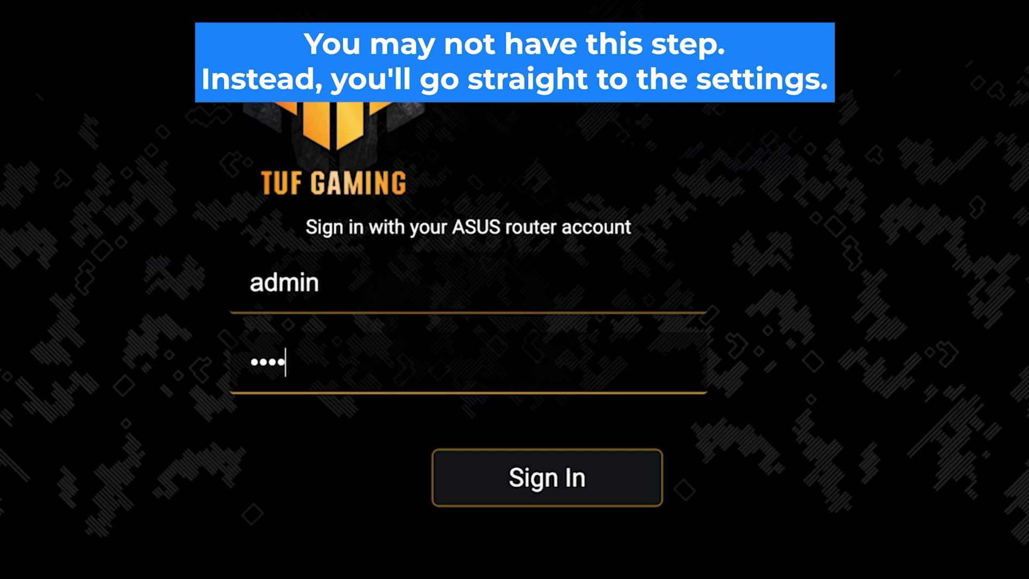
{"action": "type", "text": "345"}
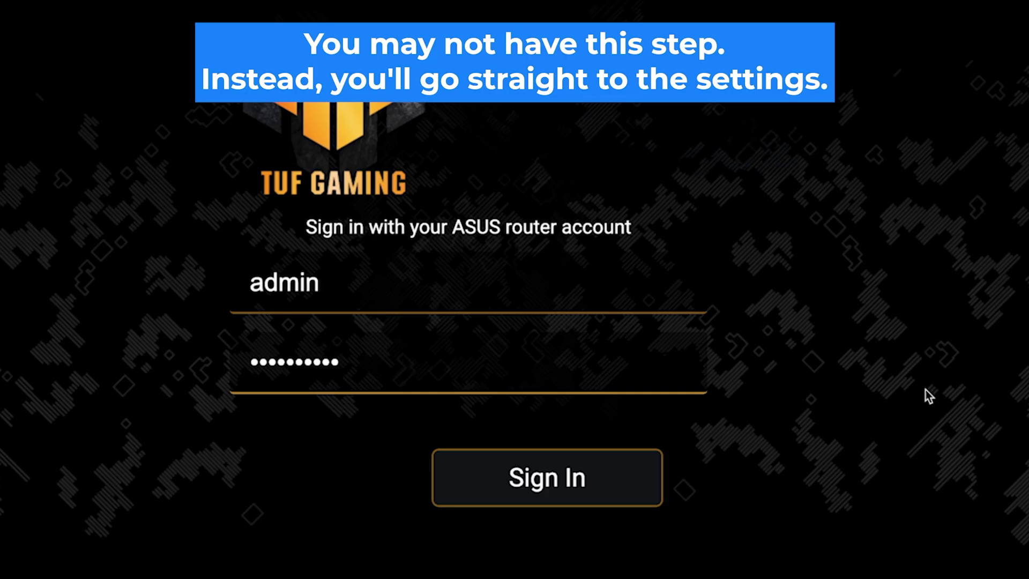
{"action": "left_click", "coordinate": [554, 492]}
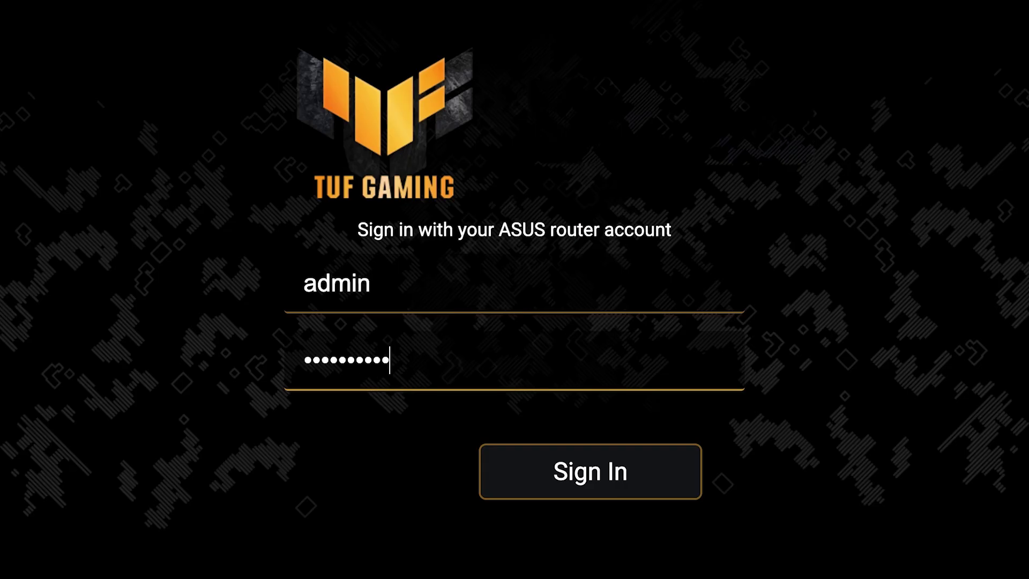
{"action": "left_click", "coordinate": [598, 486]}
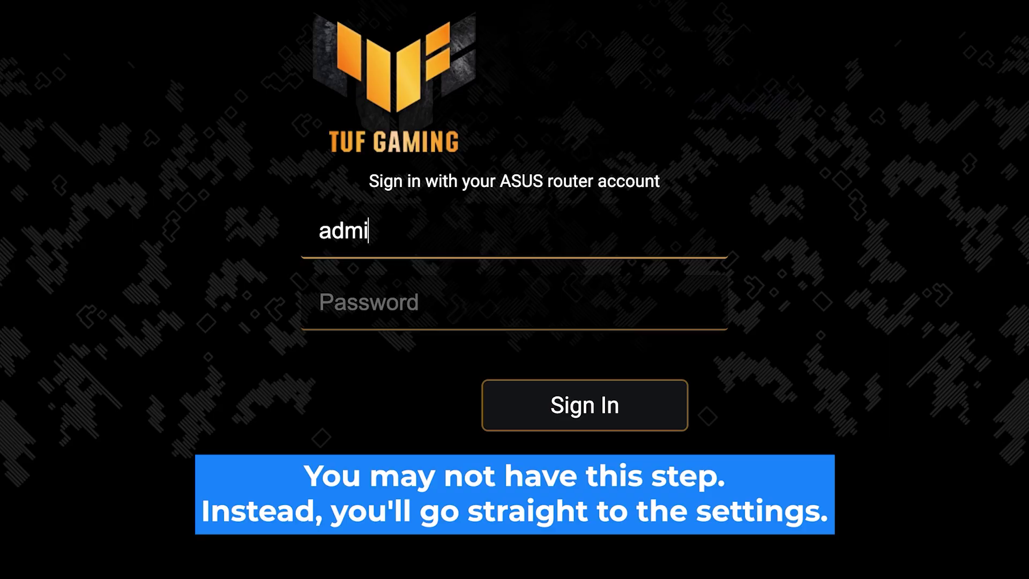
- Re-enter the credentials after the connection error and sign in again
{"action": "type", "text": "n"}
{"action": "left_click", "coordinate": [375, 302]}
{"action": "type", "text": "a"}
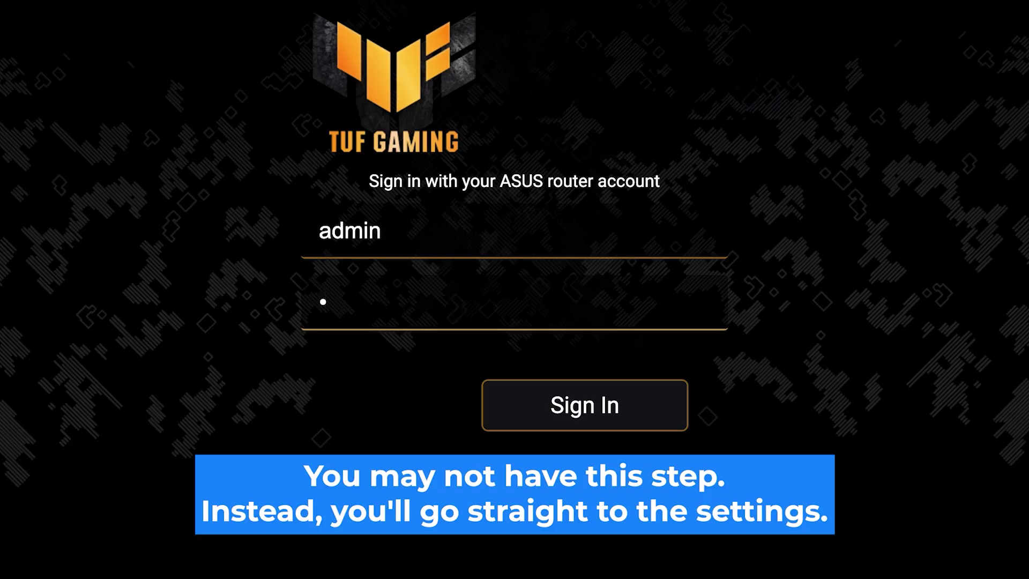
{"action": "type", "text": "•••••••••"}
{"action": "left_click", "coordinate": [588, 414]}
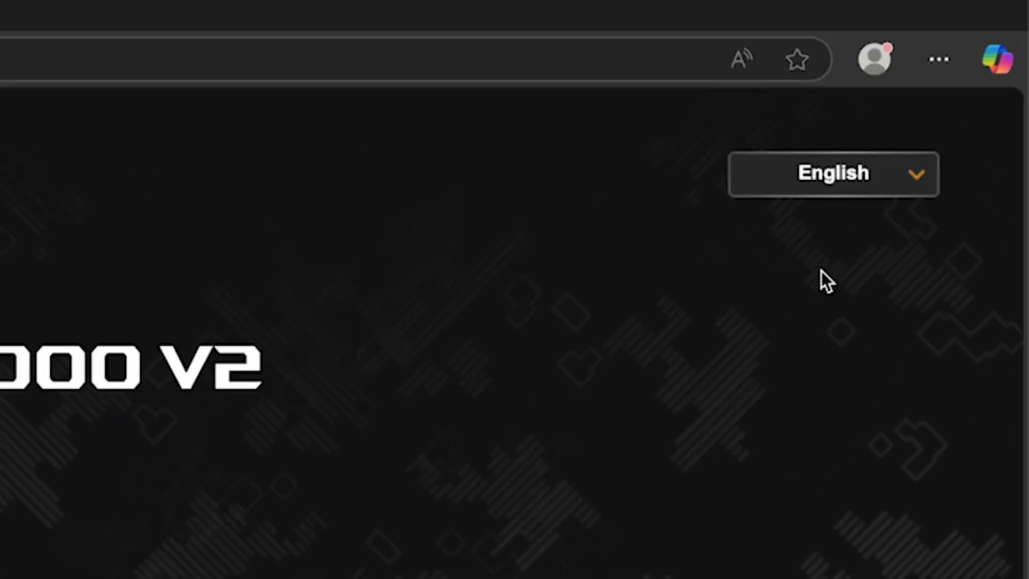
- Keep the interface language set to English from the language menu
{"action": "left_click", "coordinate": [977, 94]}
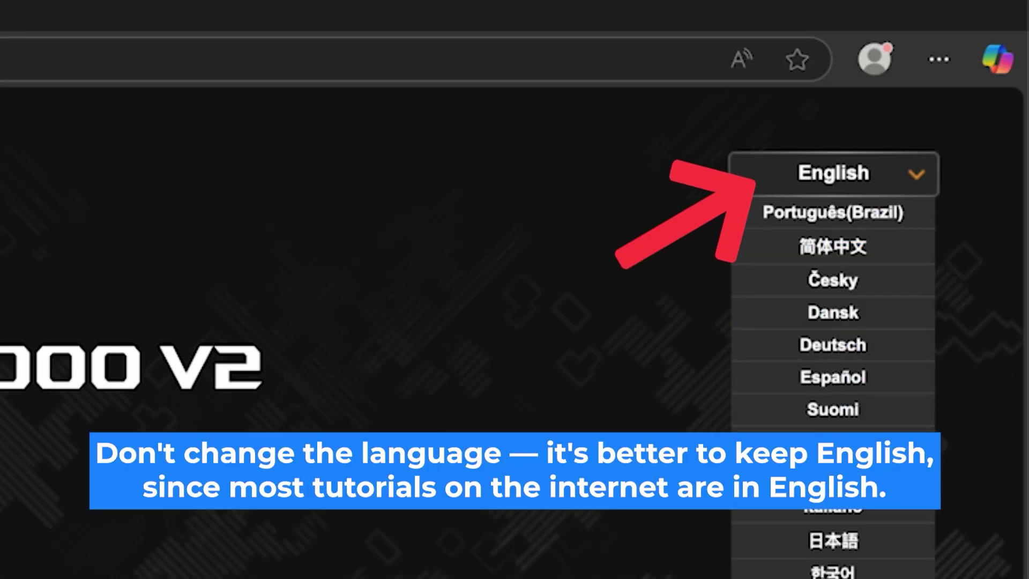
{"action": "left_click", "coordinate": [896, 172]}
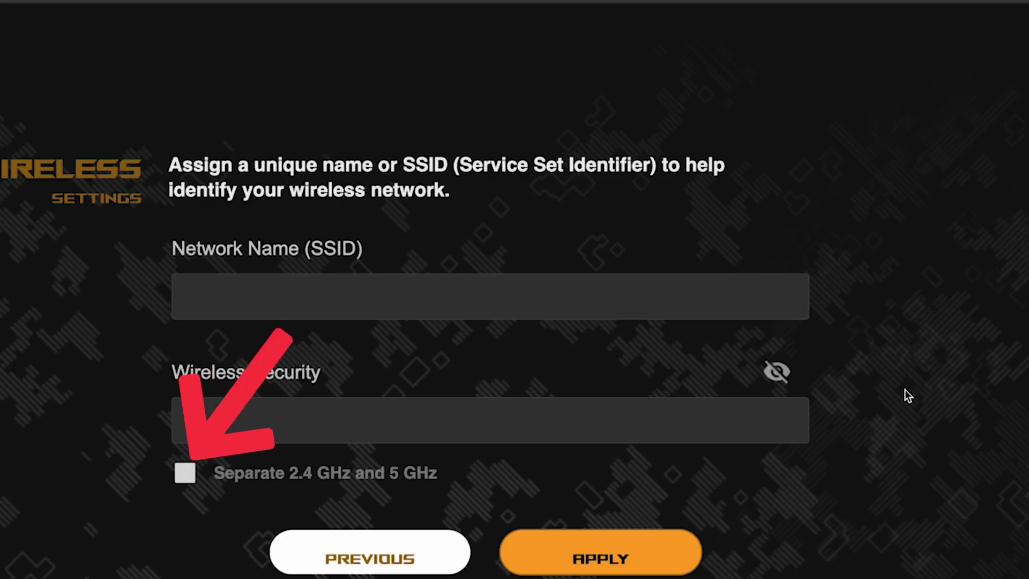
- Separate the 2.4 GHz and 5 GHz bands, name the network asus with a security key, and apply
{"action": "left_click", "coordinate": [185, 474]}
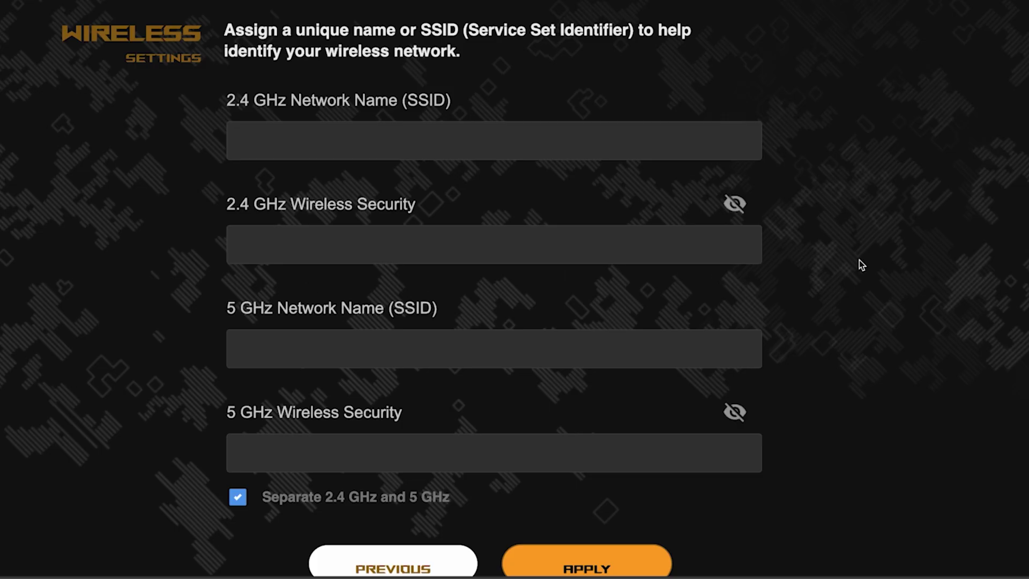
{"action": "left_click", "coordinate": [453, 141]}
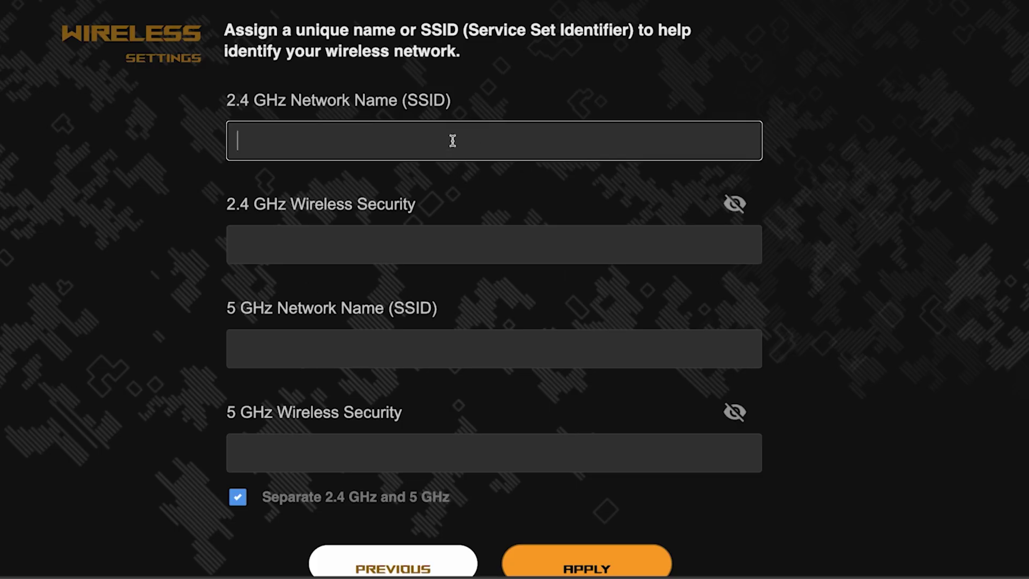
{"action": "type", "text": "asus"}
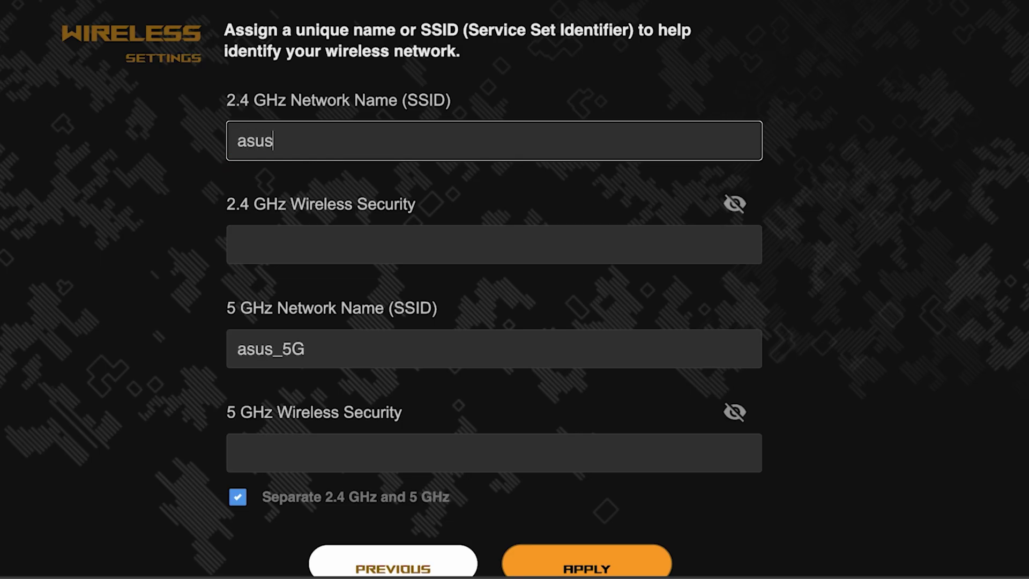
{"action": "left_click", "coordinate": [393, 236]}
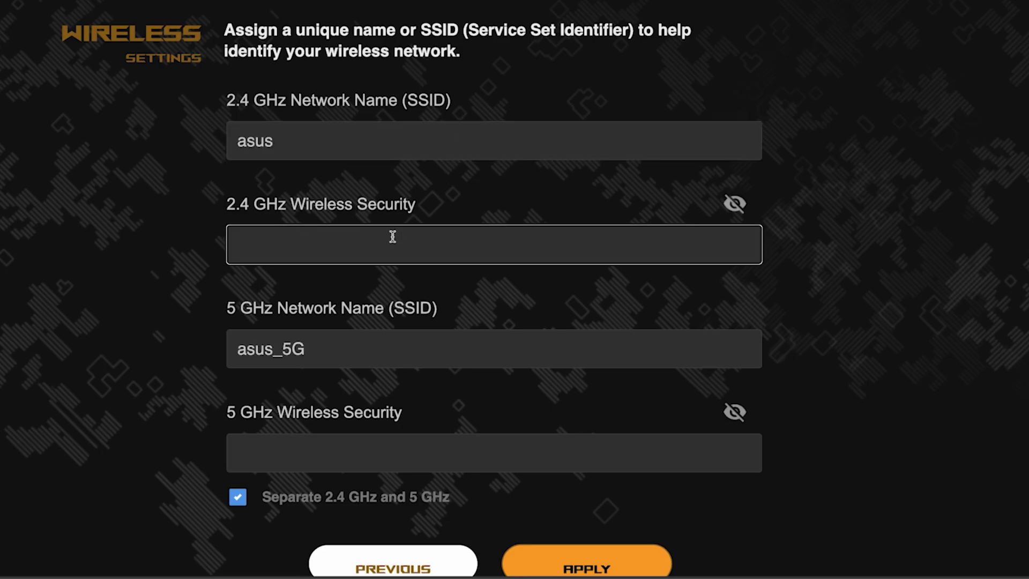
{"action": "type", "text": "•••••••"}
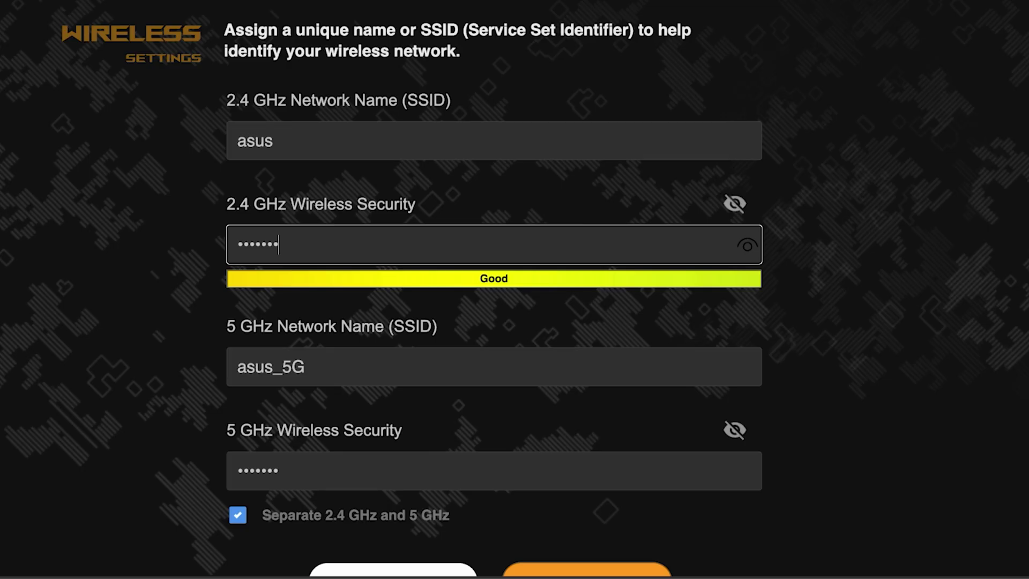
{"action": "type", "text": "••"}
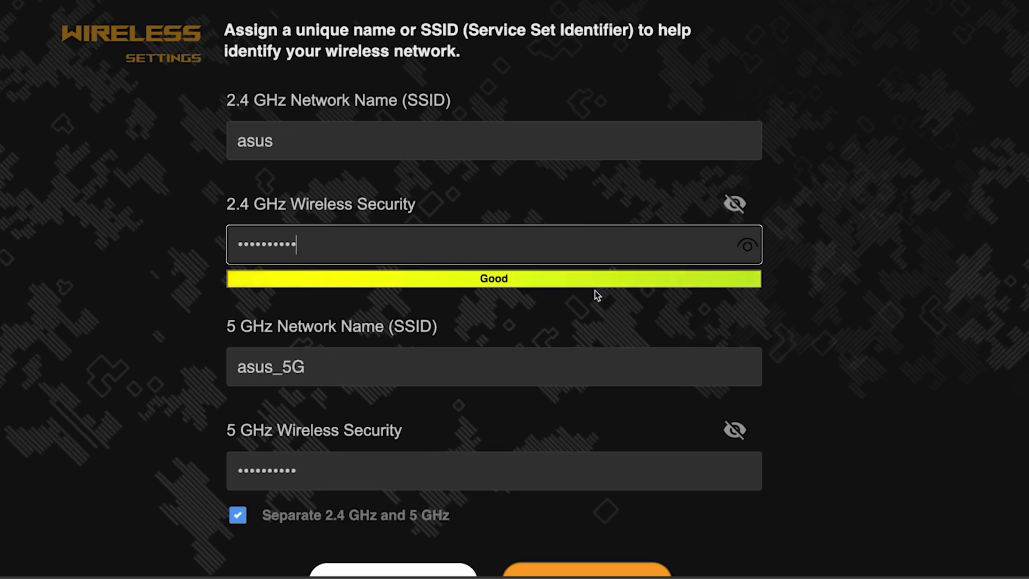
{"action": "left_click", "coordinate": [751, 250]}
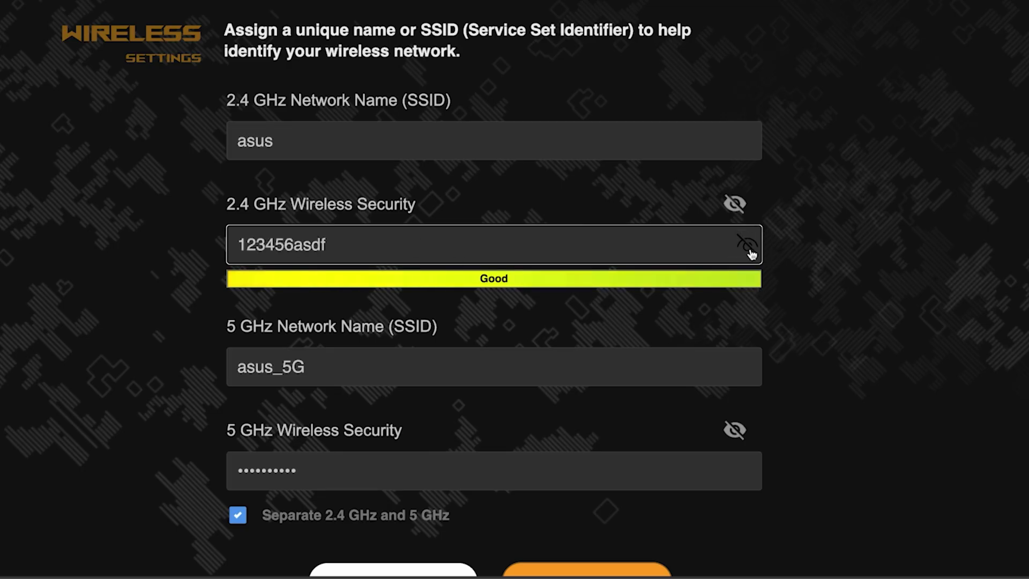
{"action": "left_click", "coordinate": [751, 250]}
{"action": "scroll", "coordinate": [834, 310], "scroll_direction": "down", "scroll_amount": 3}
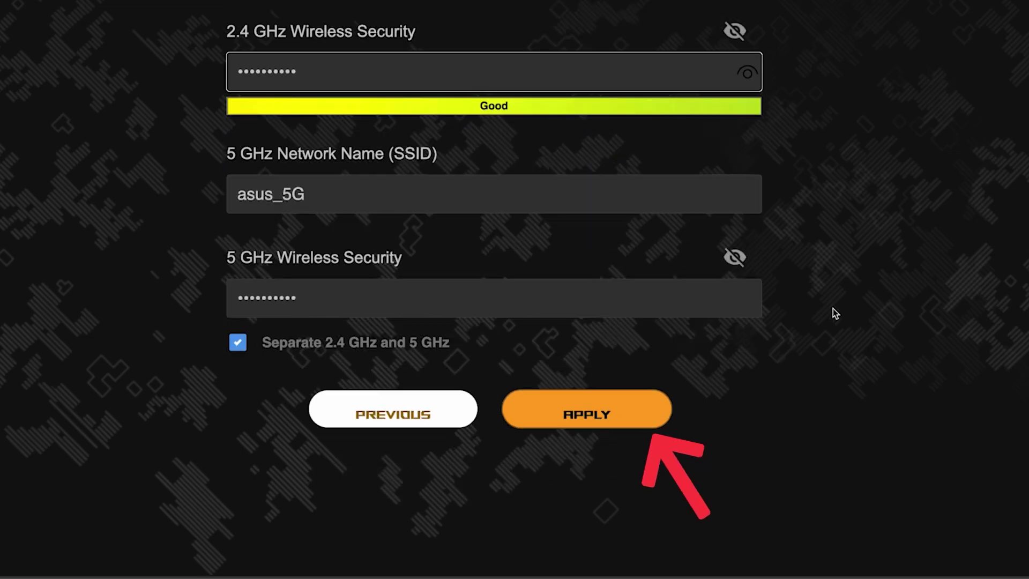
{"action": "left_click", "coordinate": [601, 410]}
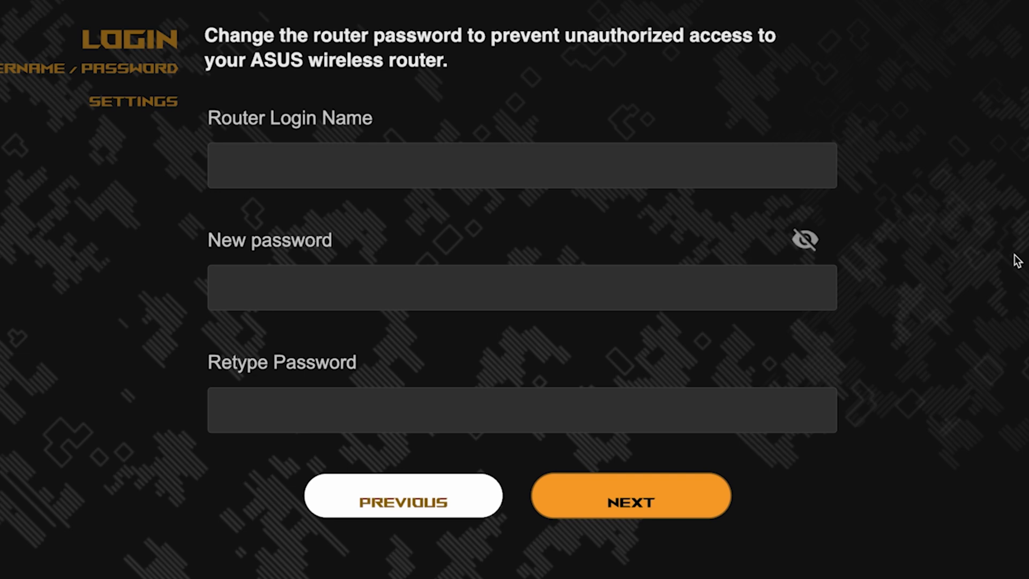
- Set the router login name to admin with a new, retyped and verified password
{"action": "left_click", "coordinate": [648, 167]}
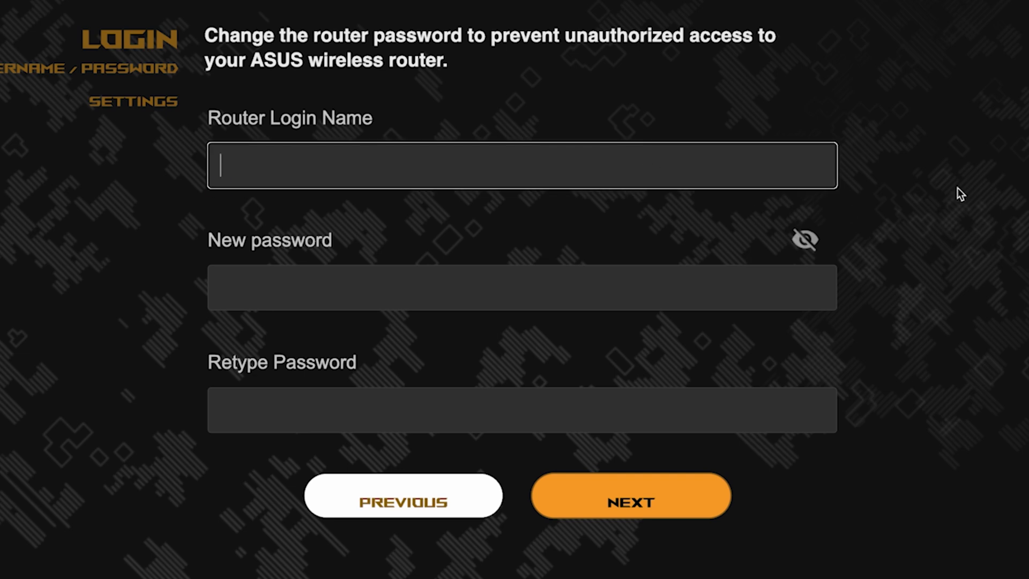
{"action": "type", "text": "admin"}
{"action": "left_click", "coordinate": [636, 295]}
{"action": "type", "text": "123456789"}
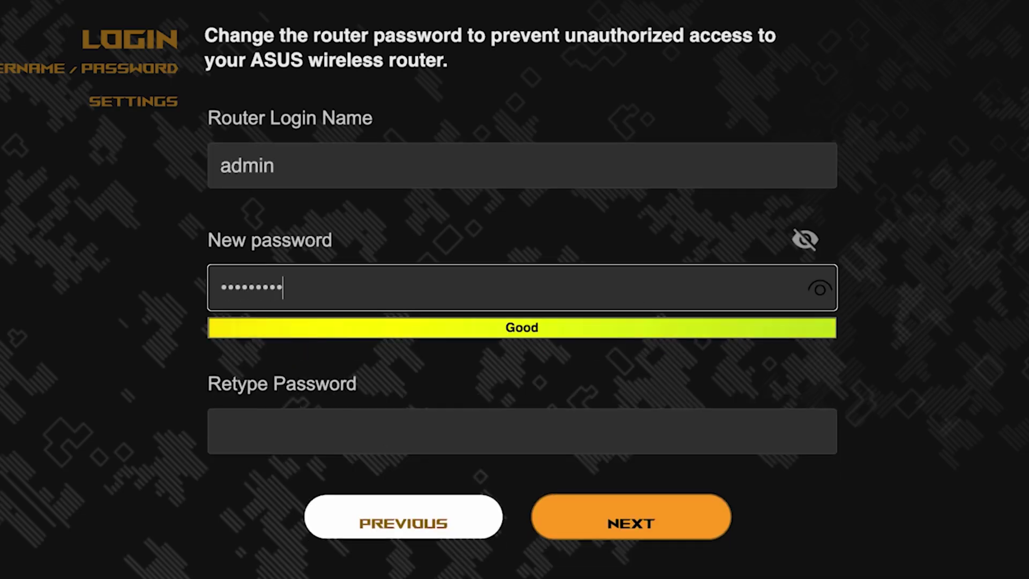
{"action": "left_click", "coordinate": [820, 290]}
{"action": "left_click", "coordinate": [698, 433]}
{"action": "type", "text": "123456as"}
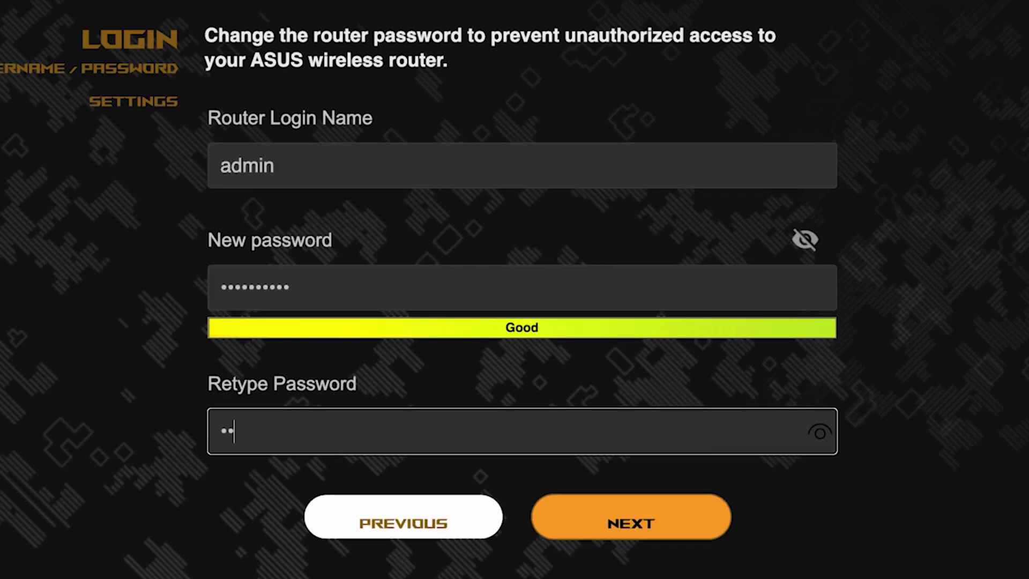
{"action": "type", "text": "df"}
{"action": "left_click", "coordinate": [825, 436]}
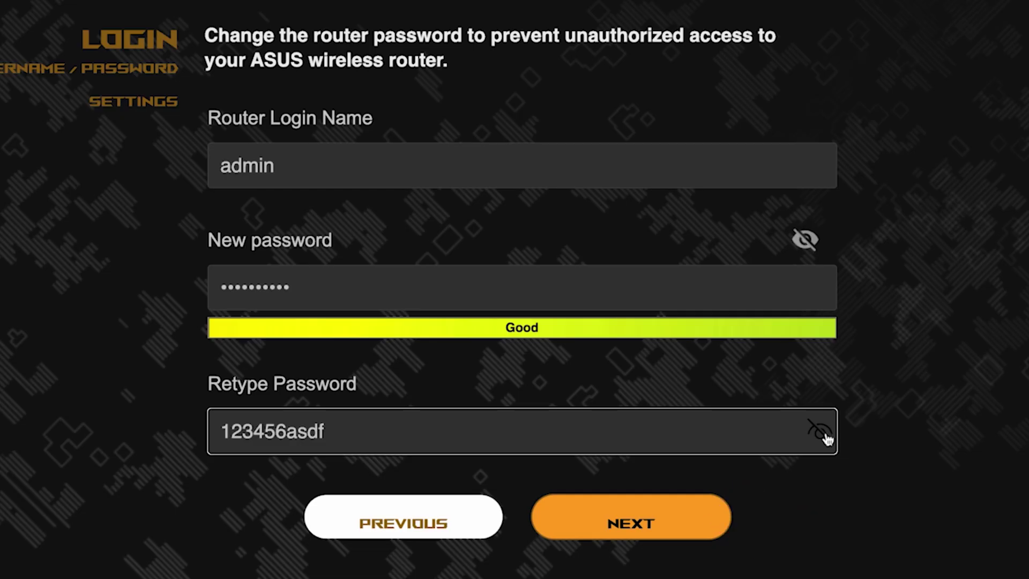
{"action": "left_click", "coordinate": [651, 512]}
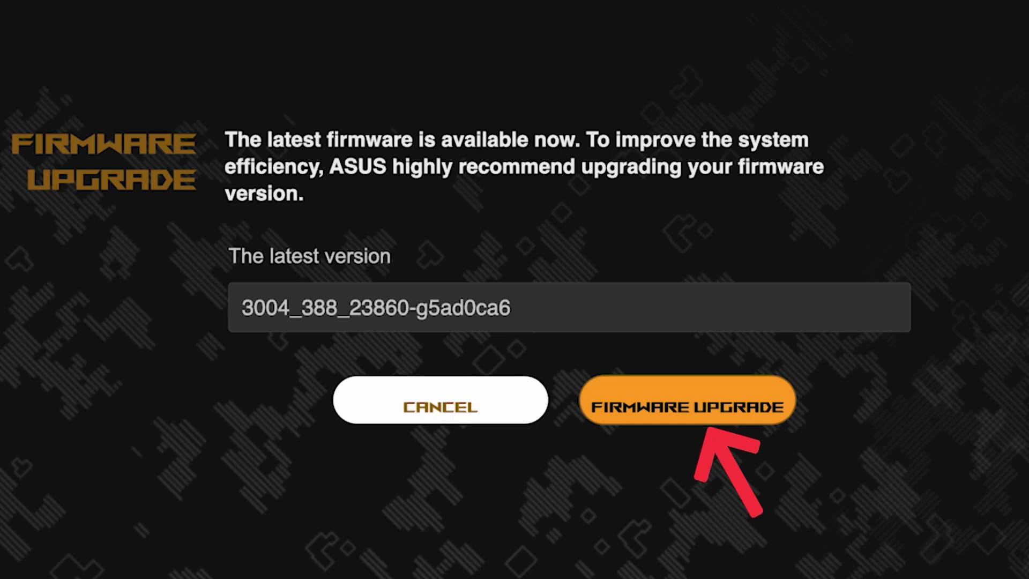
- Run the firmware check, confirm it is already the latest, and continue
{"action": "left_click", "coordinate": [707, 416]}
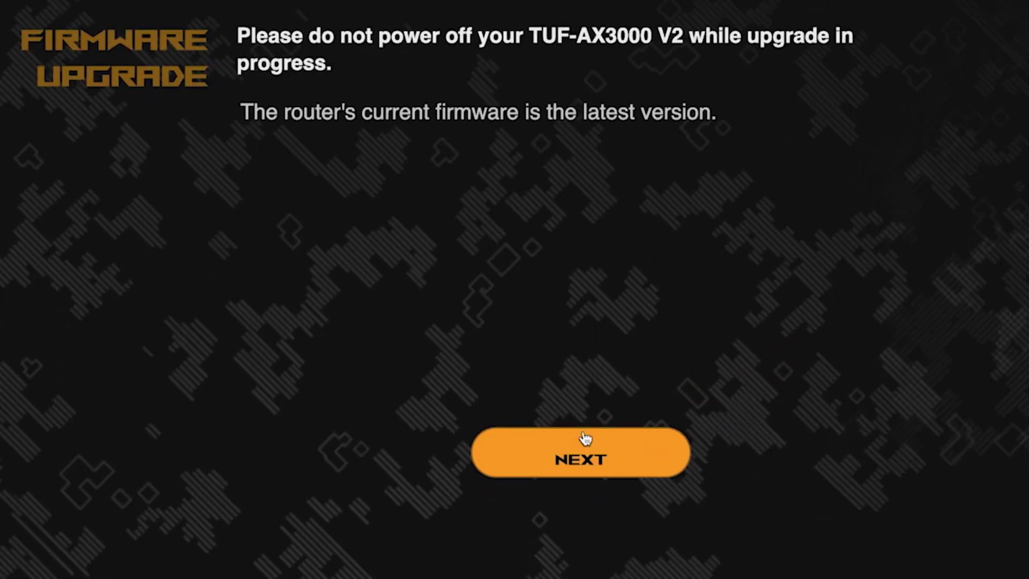
{"action": "left_click", "coordinate": [573, 462]}
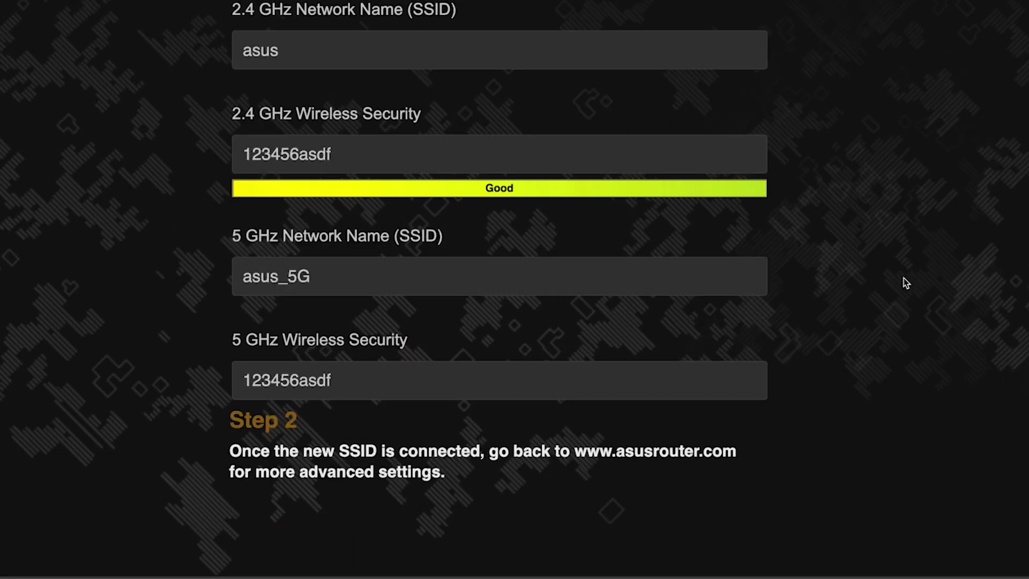
- Connect the laptop to the ASUS Wi-Fi network using its security key
{"action": "scroll", "coordinate": [904, 277], "scroll_direction": "up", "scroll_amount": 1}
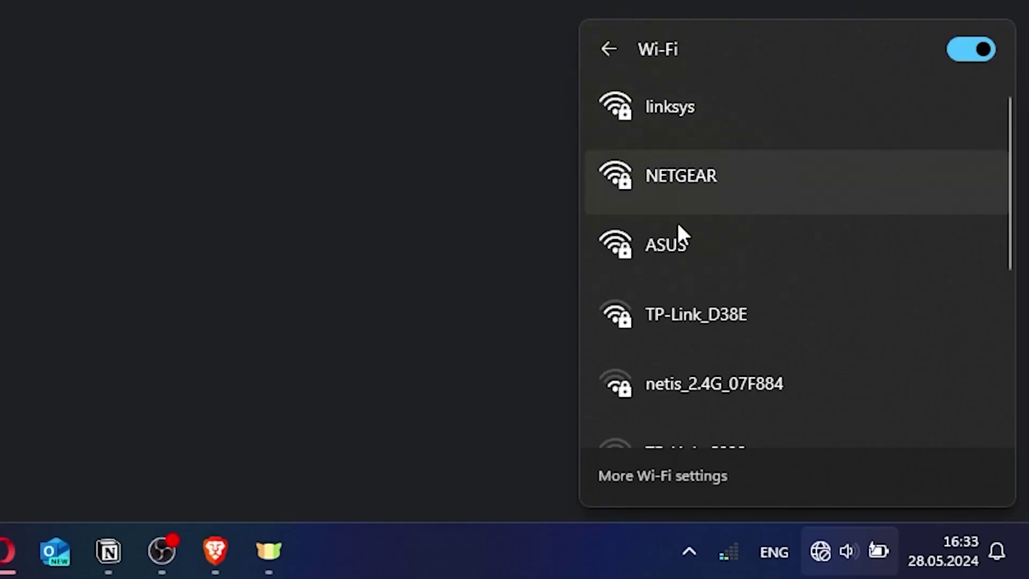
{"action": "left_click", "coordinate": [680, 236]}
{"action": "left_click", "coordinate": [821, 358]}
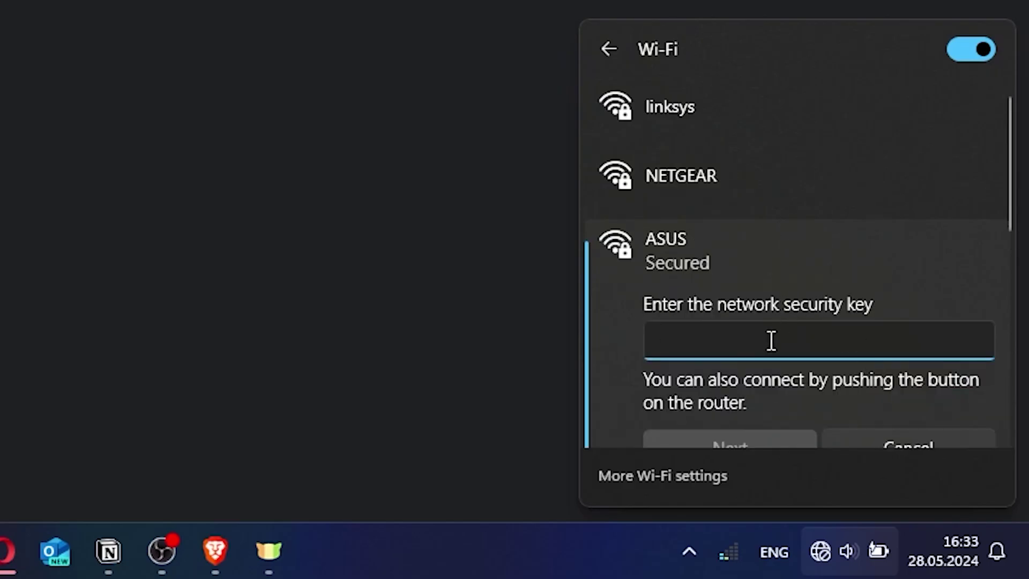
{"action": "type", "text": "*******"}
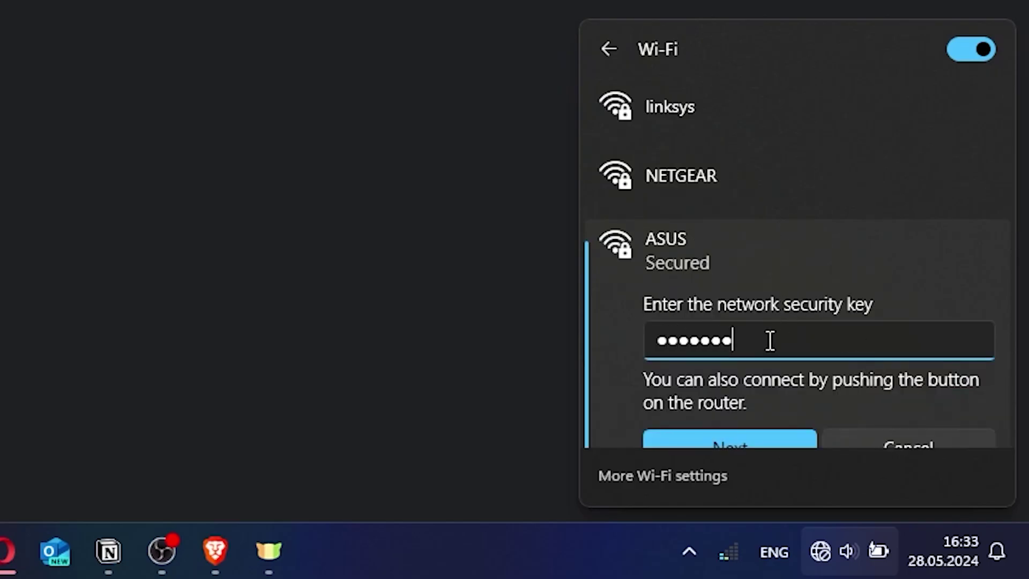
{"action": "type", "text": "**"}
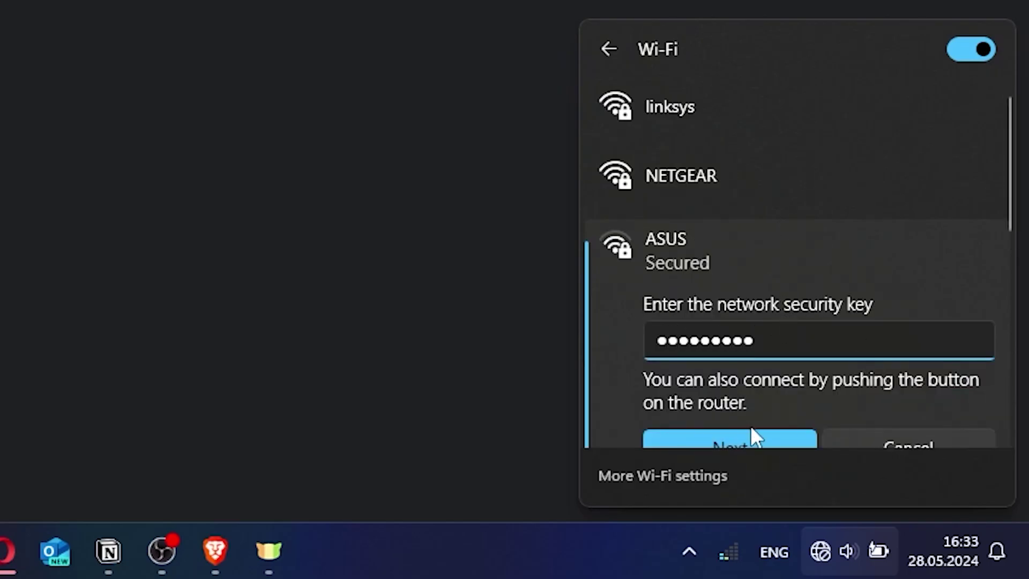
{"action": "left_click", "coordinate": [748, 432]}
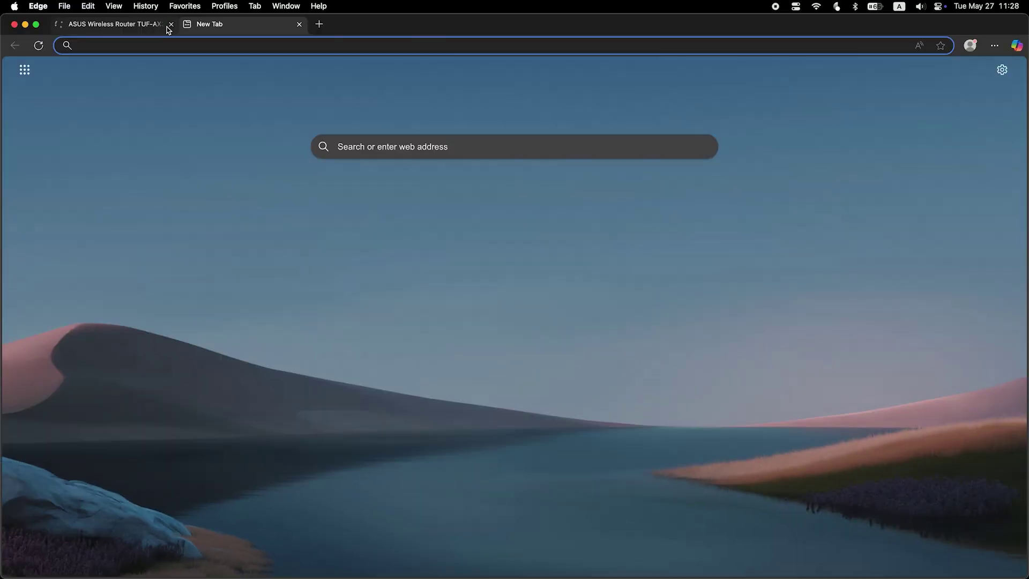
- Load asusrouter.com and sign in with the admin username and password
{"action": "type", "text": "asus"}
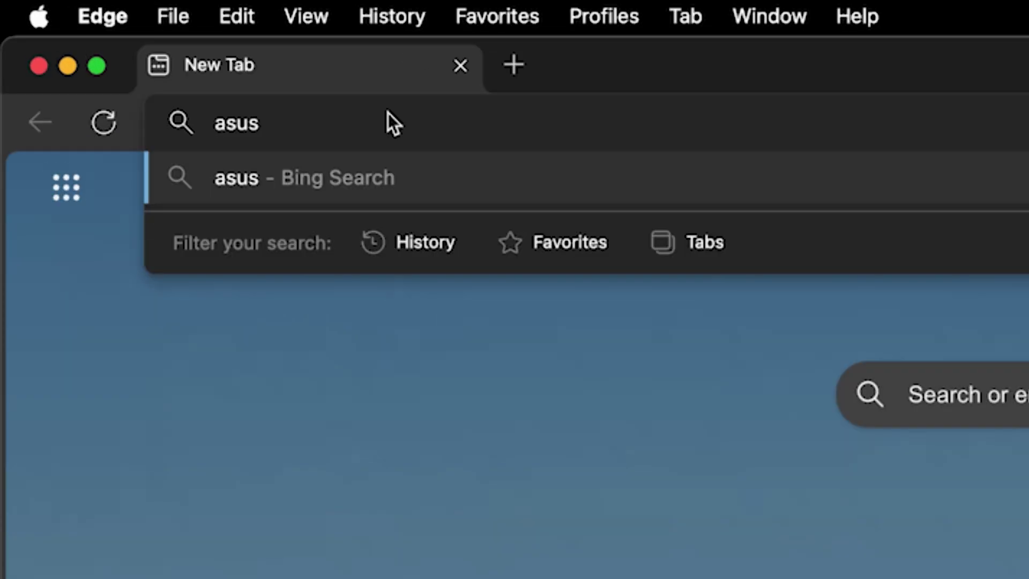
{"action": "type", "text": "router.com"}
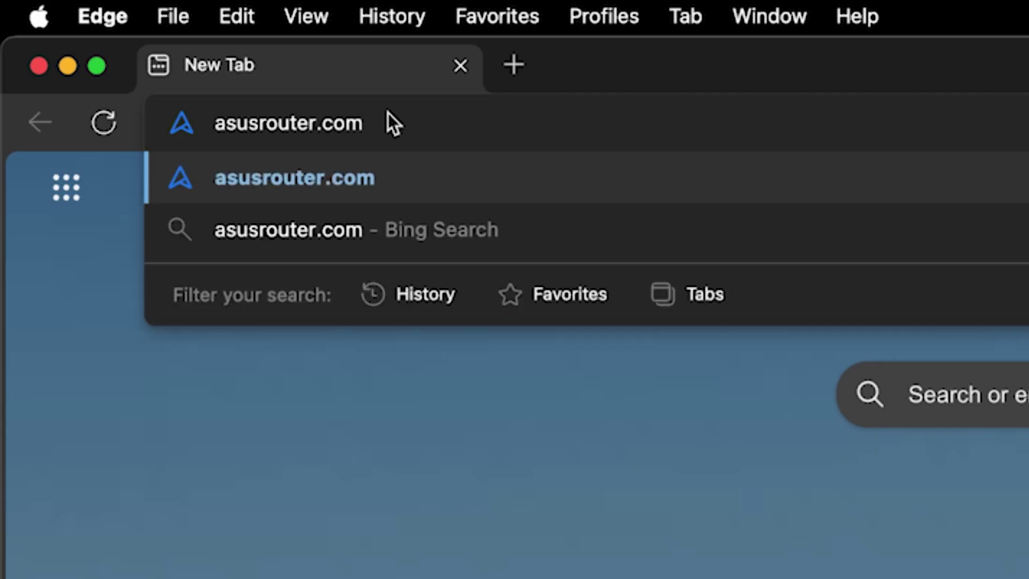
{"action": "key", "text": "Return"}
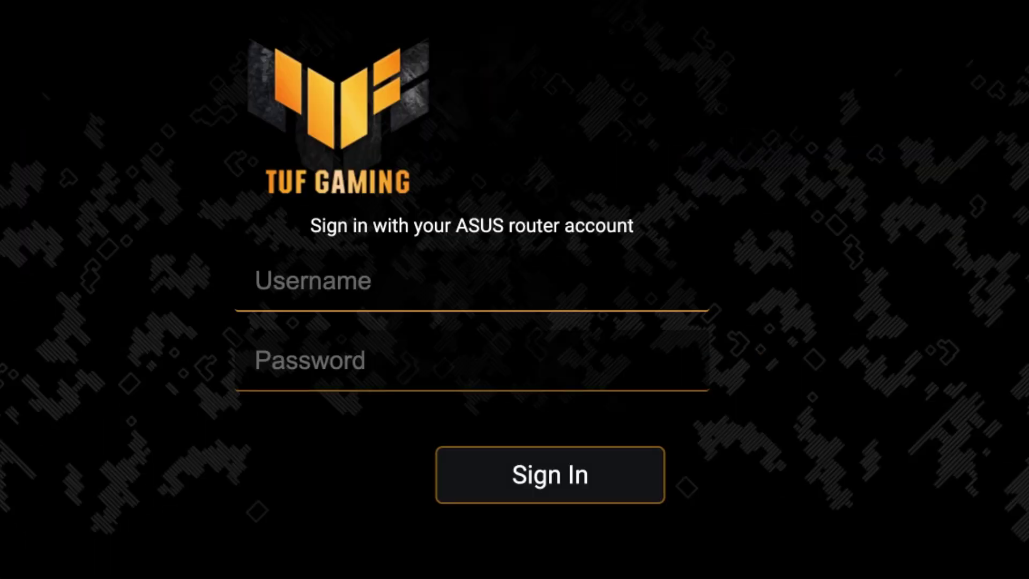
{"action": "type", "text": "admin"}
{"action": "key", "text": "Tab"}
{"action": "type", "text": "**********"}
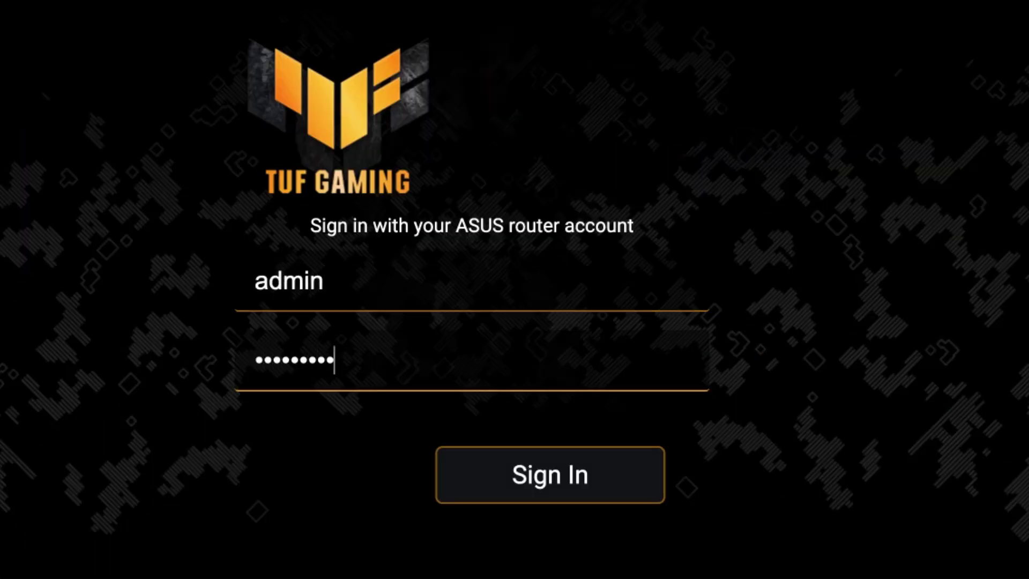
{"action": "left_click", "coordinate": [565, 480]}
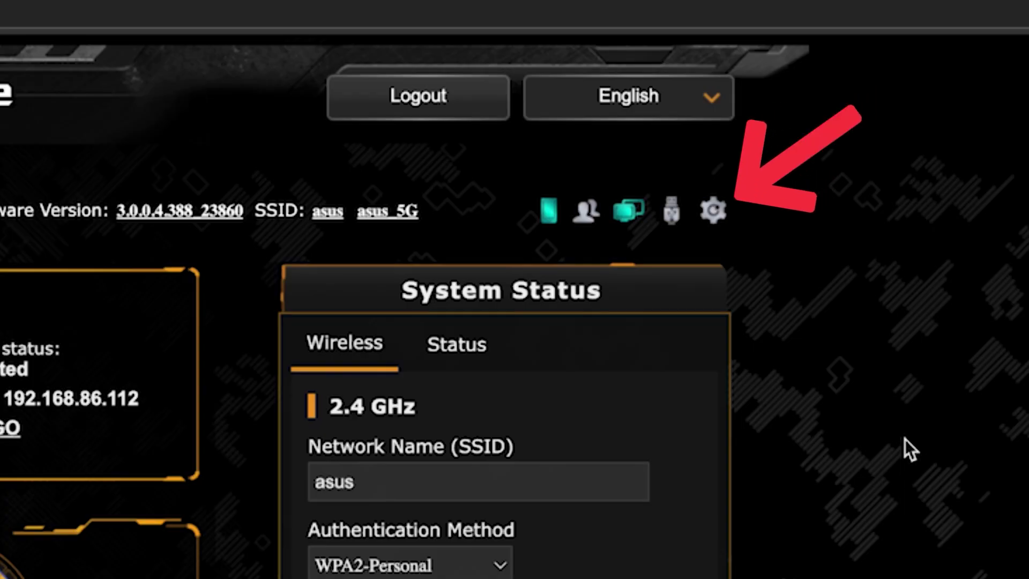
- Reboot the router, then reconnect the laptop to the ASUS Wi-Fi with its security key
{"action": "left_click", "coordinate": [714, 210]}
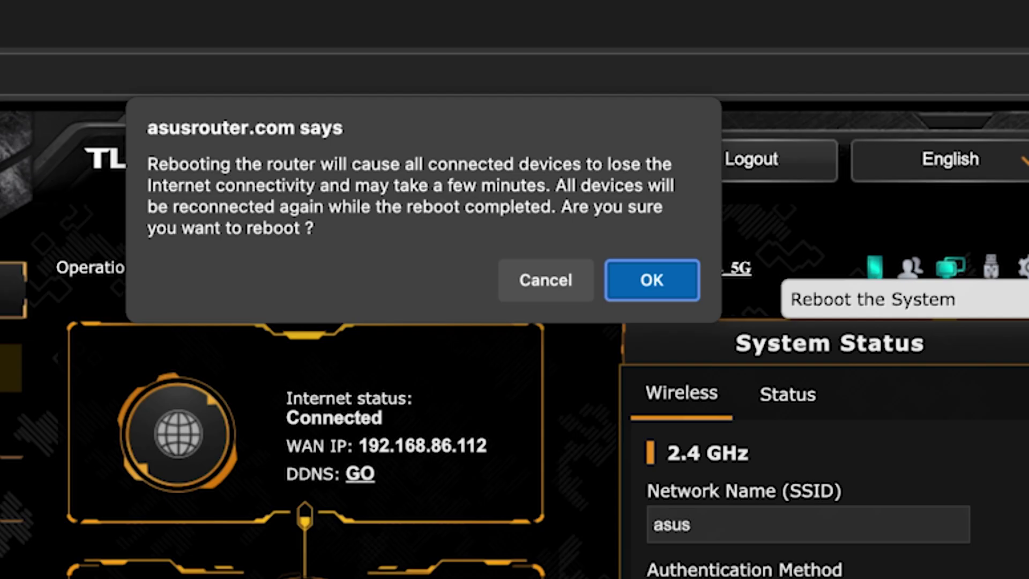
{"action": "left_click", "coordinate": [674, 278]}
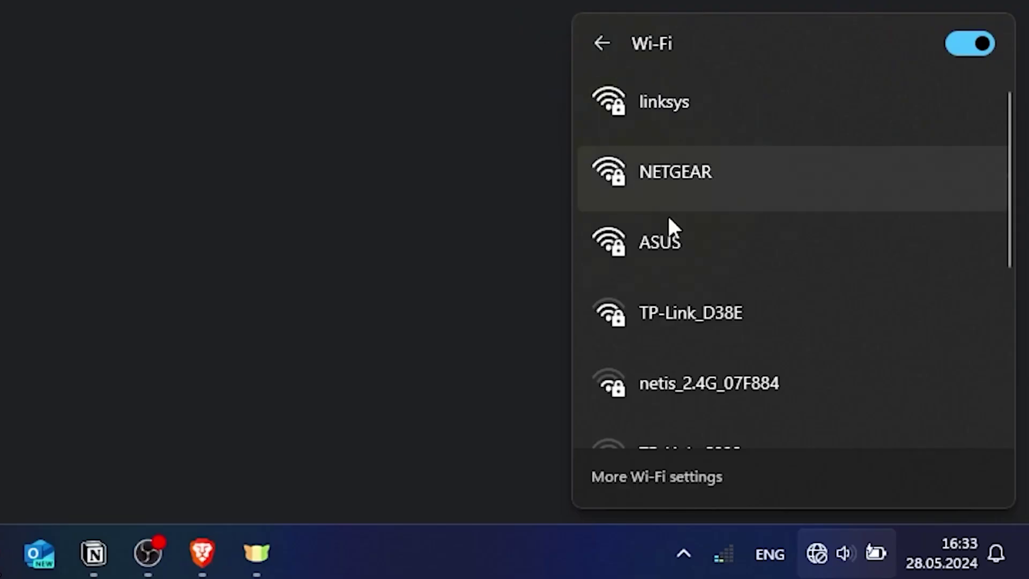
{"action": "left_click", "coordinate": [687, 233]}
{"action": "left_click", "coordinate": [821, 354]}
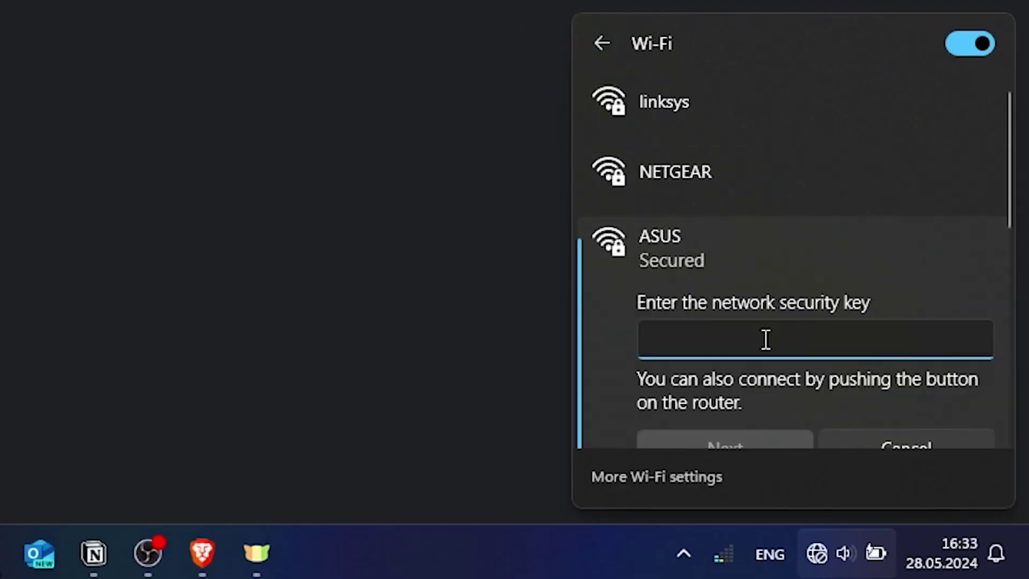
{"action": "type", "text": "•••••••••"}
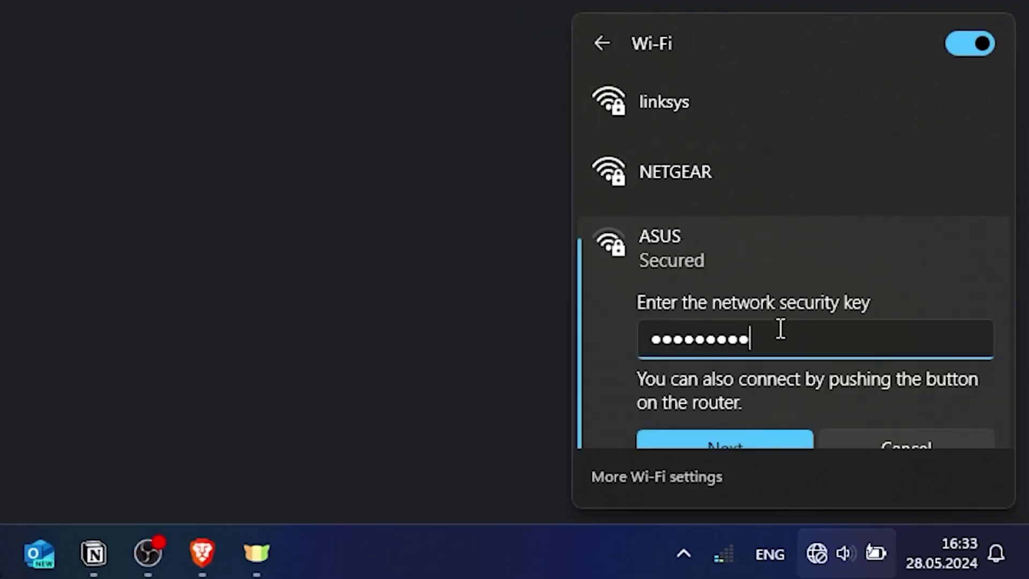
{"action": "left_click", "coordinate": [742, 440]}
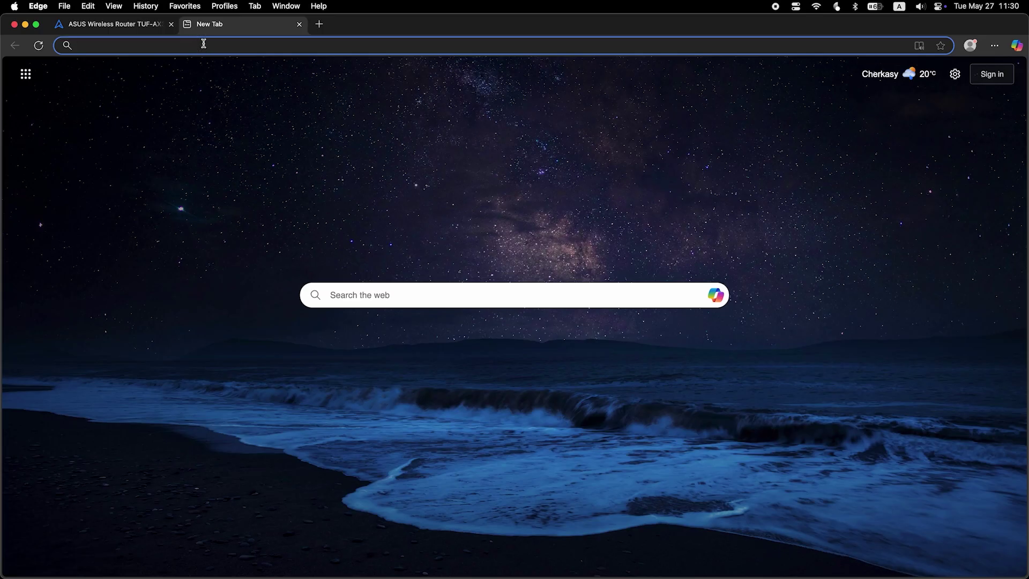
- Run a test web search for 'fff' to confirm the internet connection works
{"action": "type", "text": "fff"}
{"action": "key", "text": "Return"}
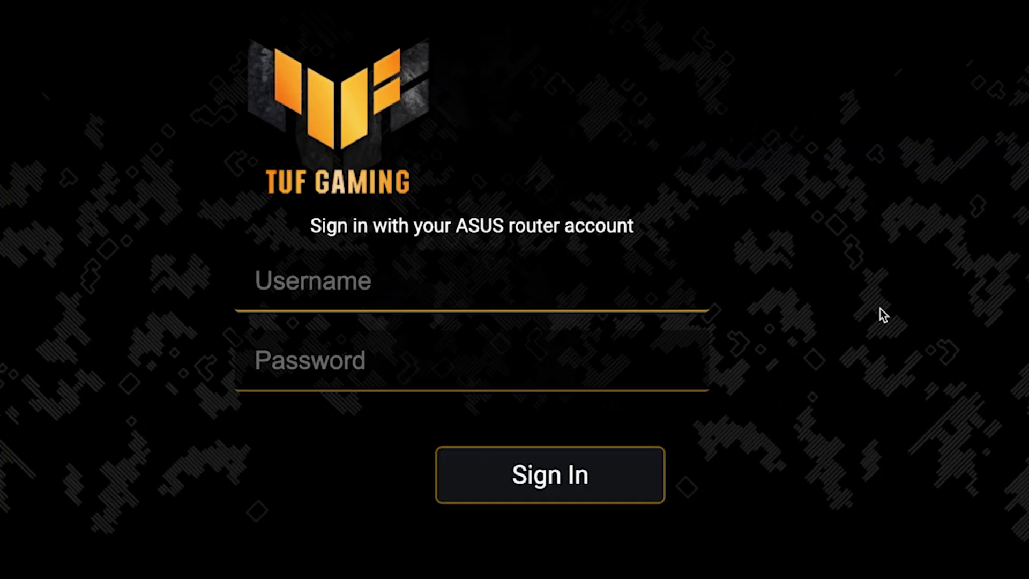
- Sign in as admin with the router password and go to Advanced Settings > WAN
{"action": "type", "text": "admin"}
{"action": "key", "text": "Tab"}
{"action": "type", "text": "admin12345"}
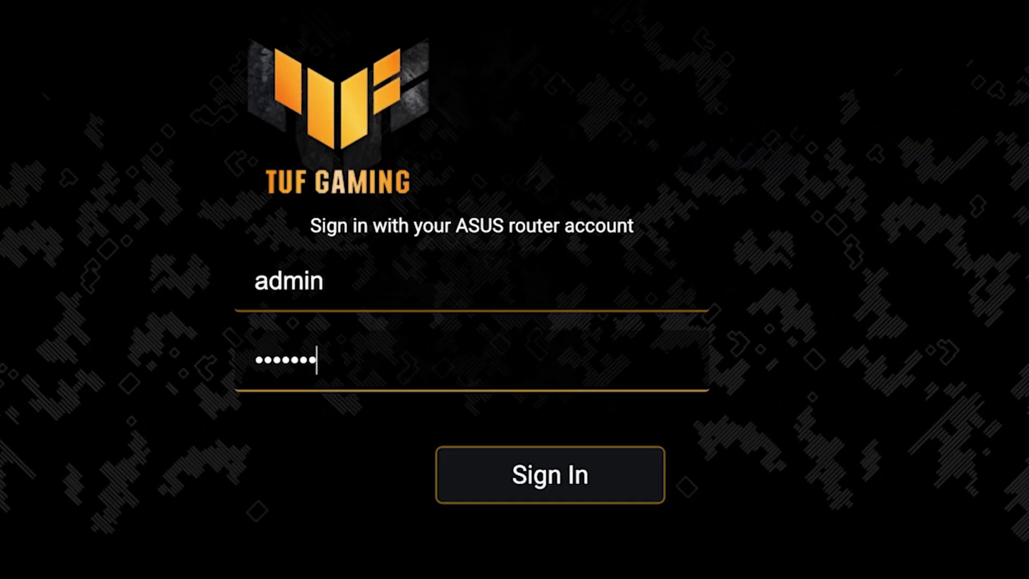
{"action": "left_click", "coordinate": [641, 485]}
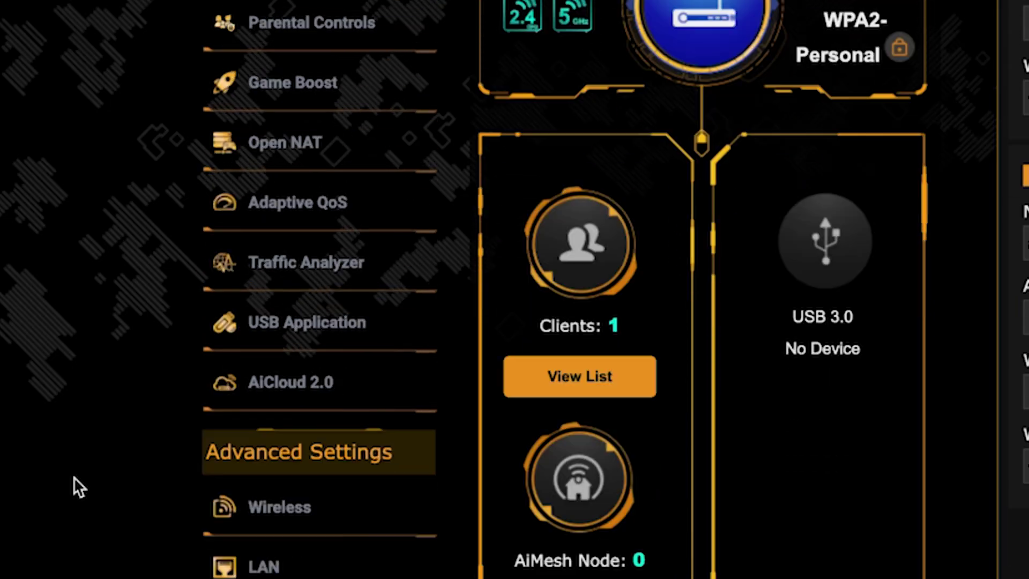
{"action": "scroll", "coordinate": [73, 477], "scroll_direction": "down", "scroll_amount": 6}
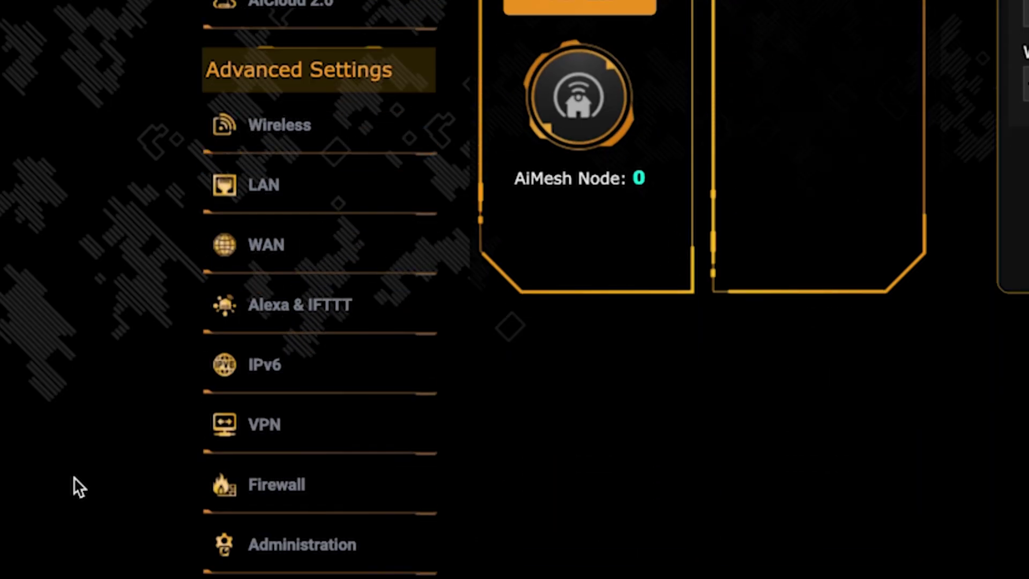
{"action": "left_click", "coordinate": [338, 258]}
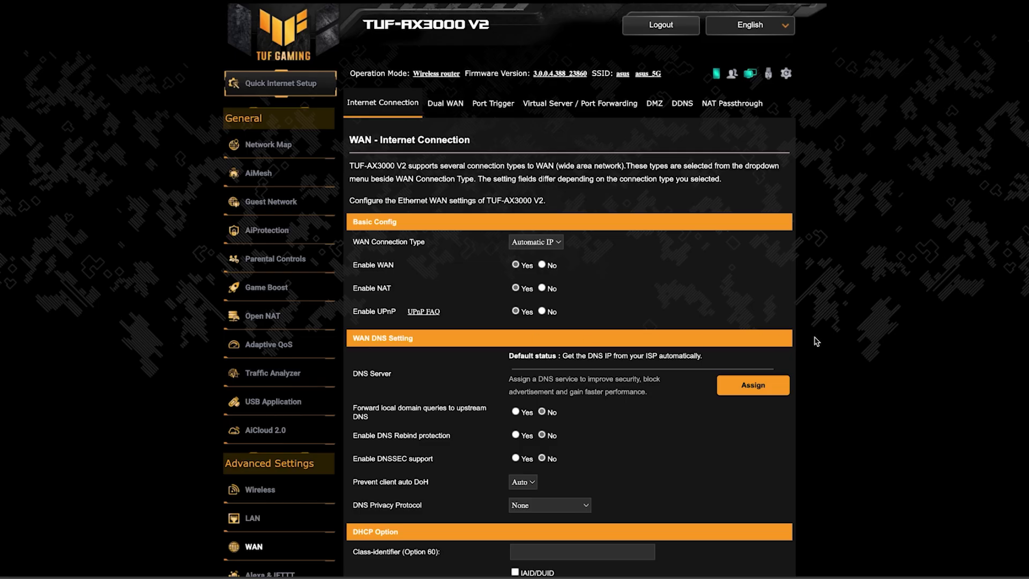
- Clone this computer's MAC address into the WAN MAC Address field and apply it
{"action": "scroll", "coordinate": [883, 339], "scroll_direction": "down", "scroll_amount": 4}
{"action": "scroll", "coordinate": [884, 340], "scroll_direction": "down", "scroll_amount": 3}
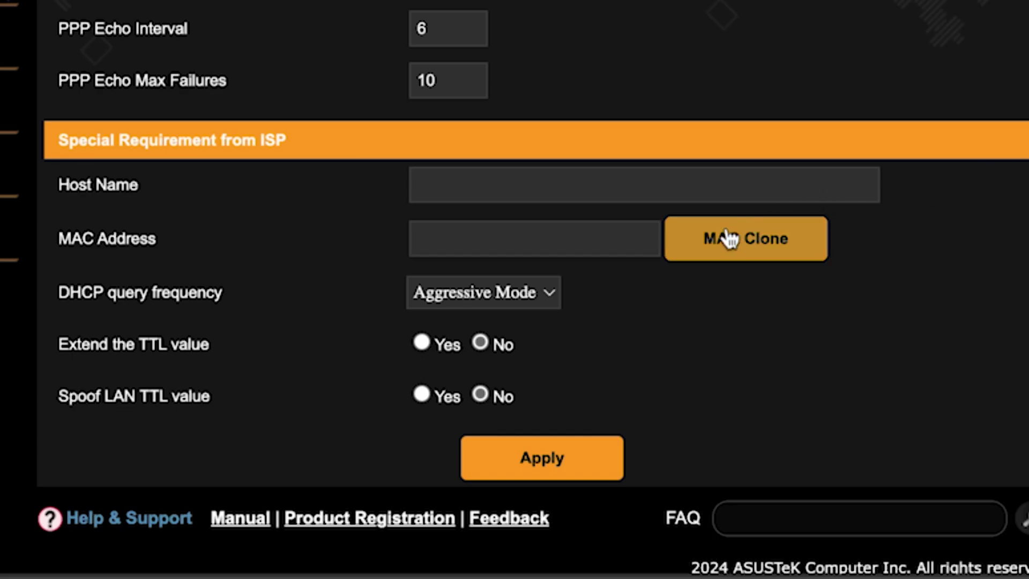
{"action": "left_click", "coordinate": [728, 239]}
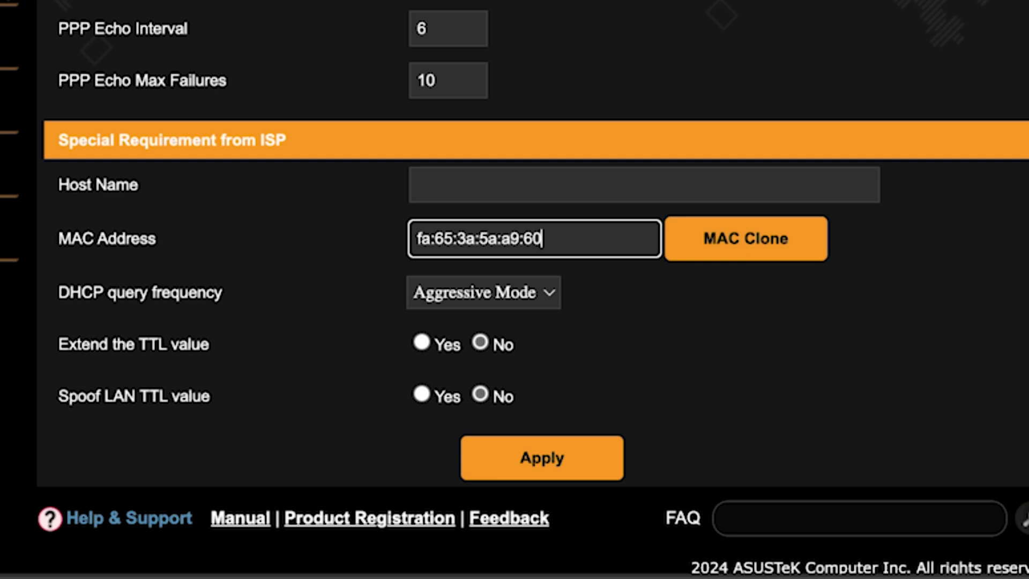
{"action": "left_click", "coordinate": [547, 459]}
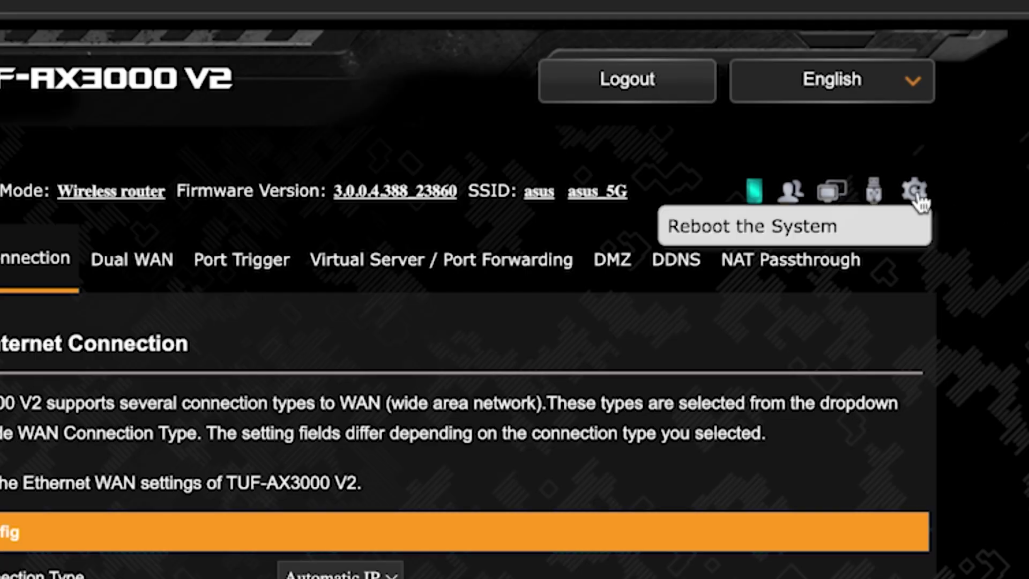
- Reboot the router from the top toolbar and confirm the restart
{"action": "left_click", "coordinate": [917, 194]}
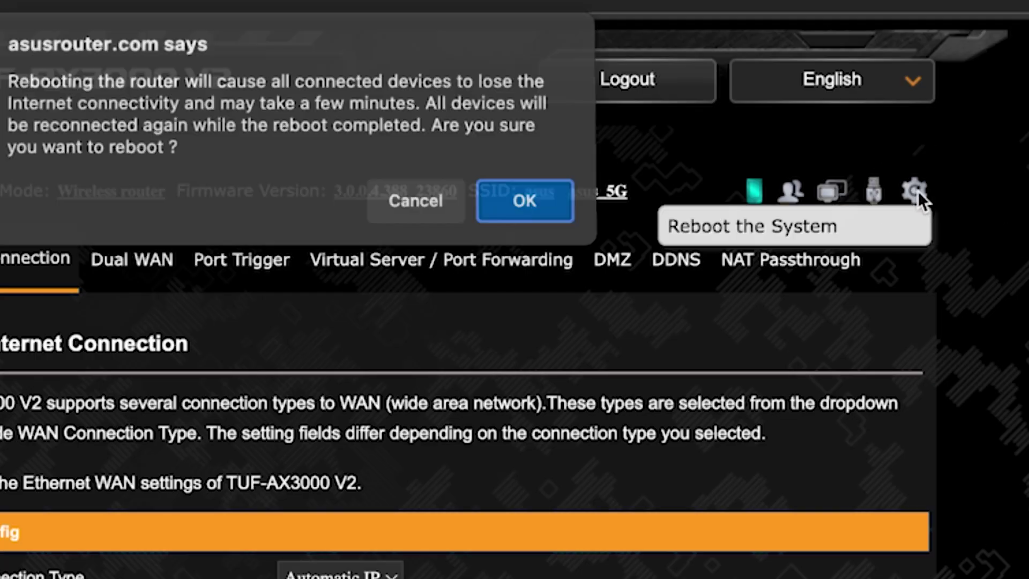
{"action": "left_click", "coordinate": [522, 204]}
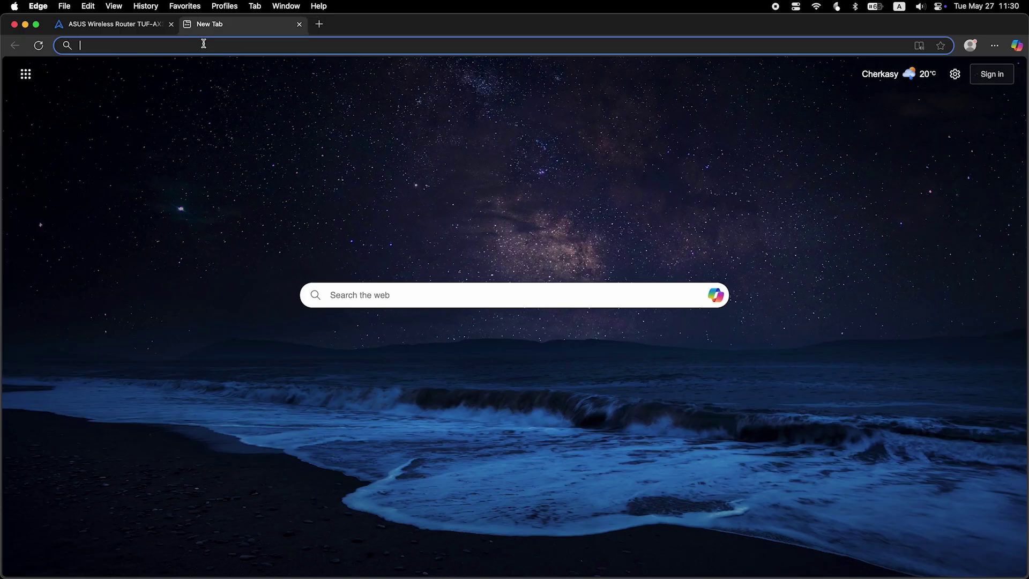
- Search for 'fff' in Bing to verify internet access after the reboot
{"action": "type", "text": "fff"}
{"action": "key", "text": "Return"}
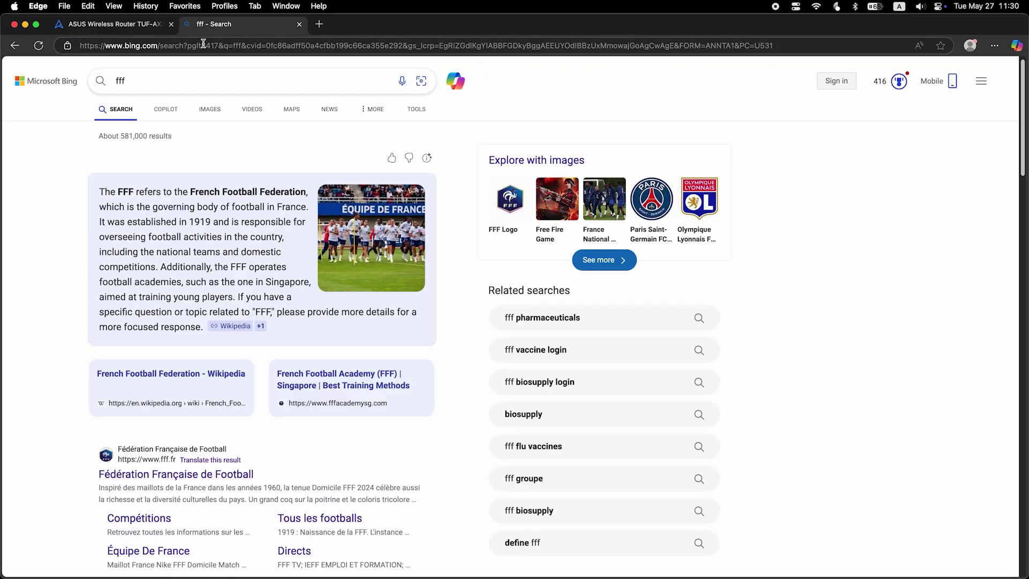